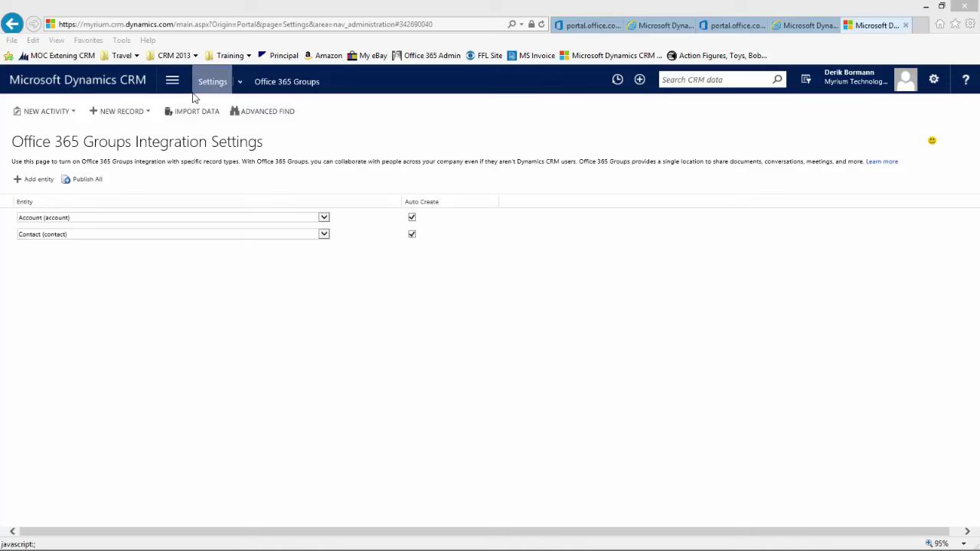
Open the City Power & Light (sample) record from Sales > Accounts and show its related areas
click(172, 80)
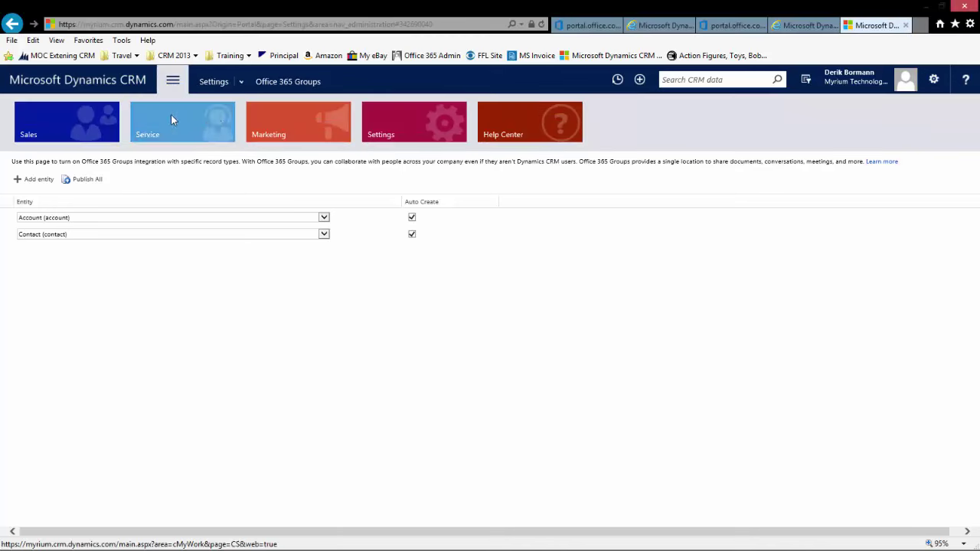
click(71, 132)
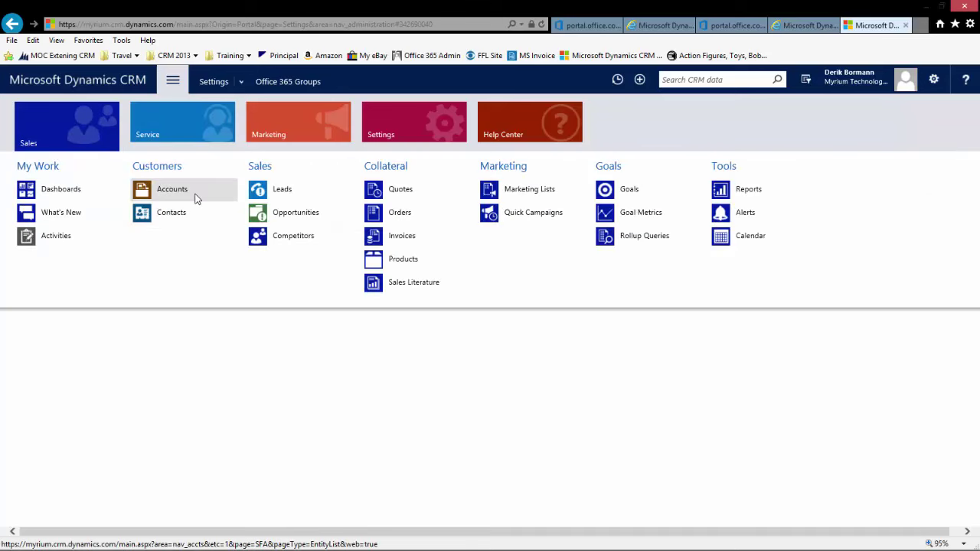
click(195, 191)
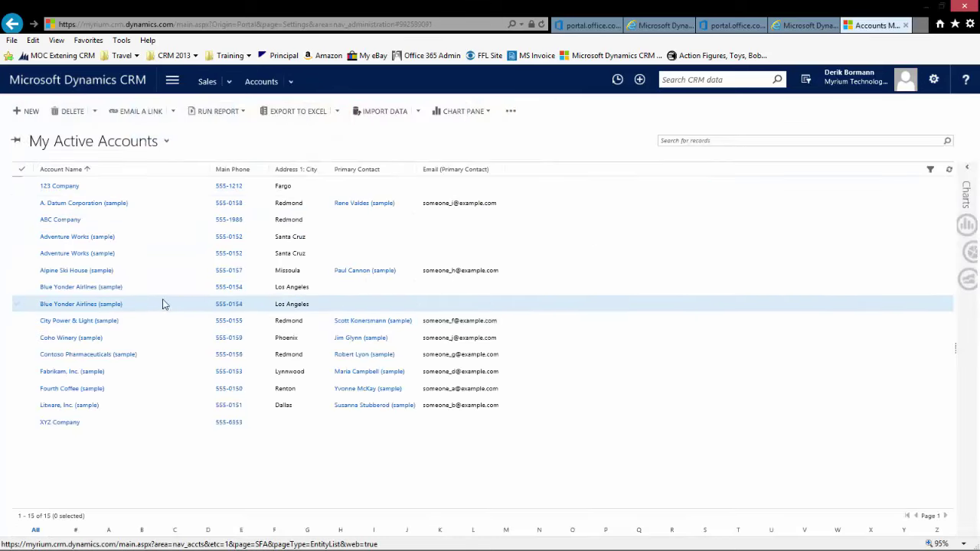
click(151, 328)
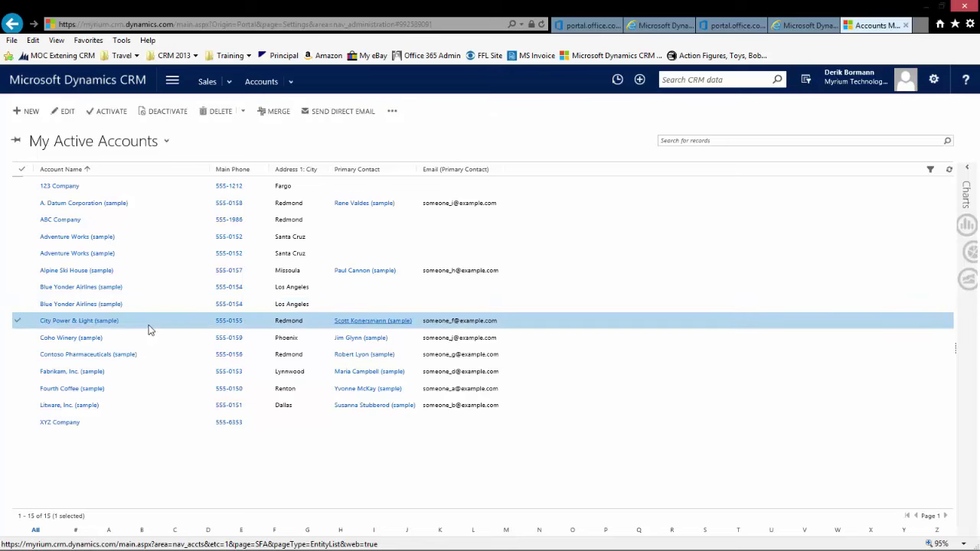
double_click(151, 329)
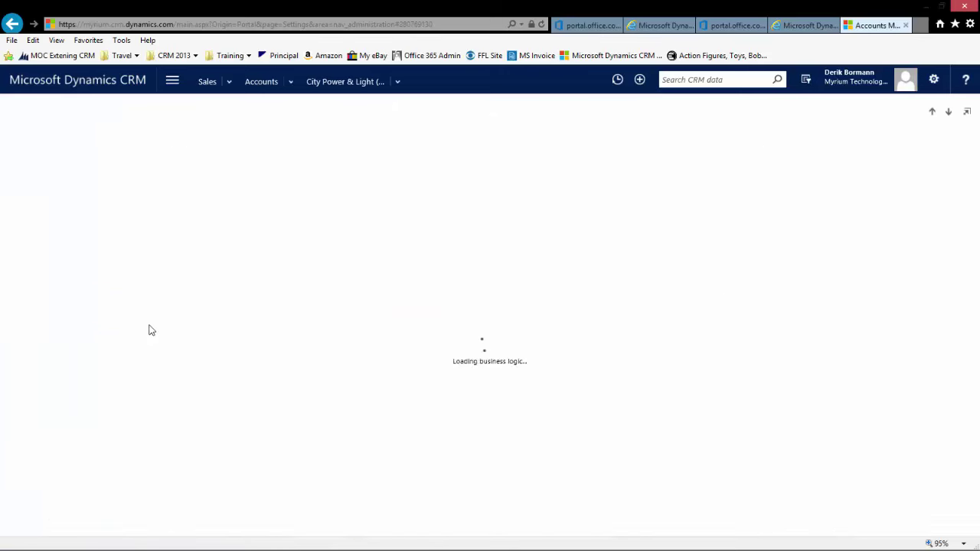
click(397, 81)
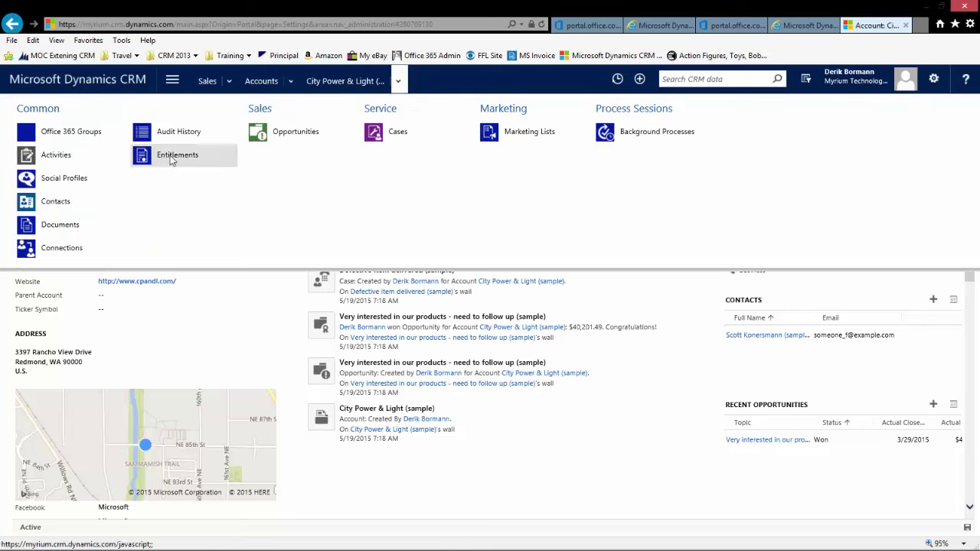
Create the account's Office 365 Group with its ID trimmed to CityPowerLight
click(84, 134)
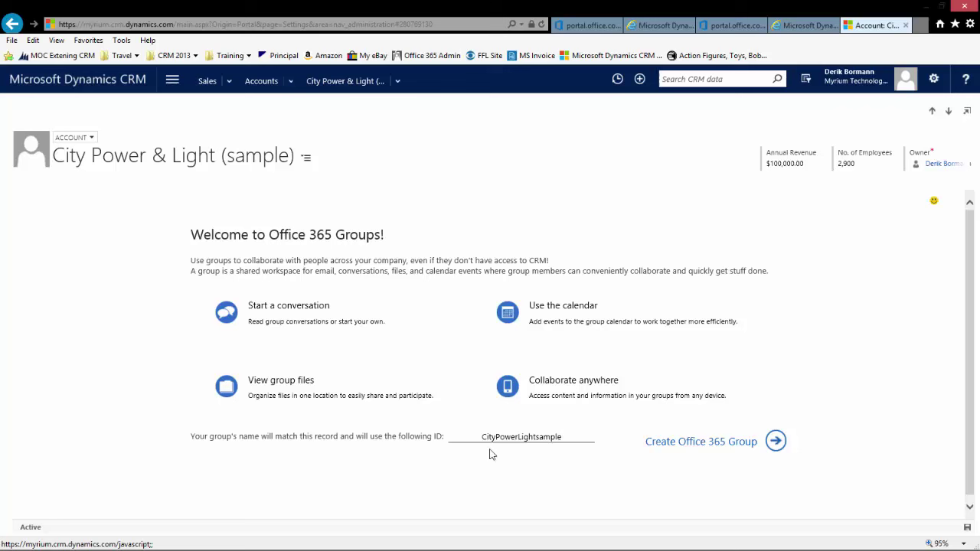
click(566, 438)
key(BackSpace)
key(BackSpace)
key(BackSpace)
key(BackSpace)
key(BackSpace)
key(BackSpace)
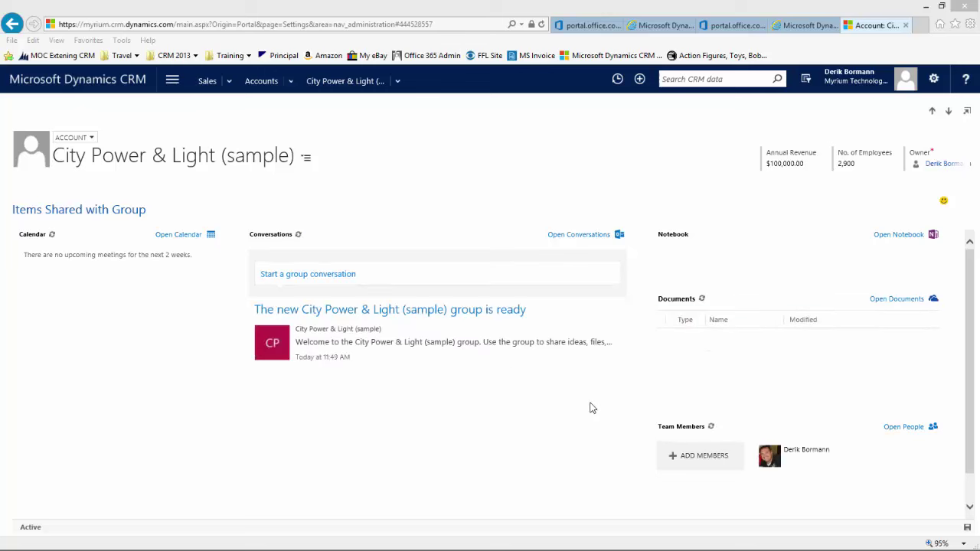
Send a new group conversation with the message 'We need more info'
click(383, 270)
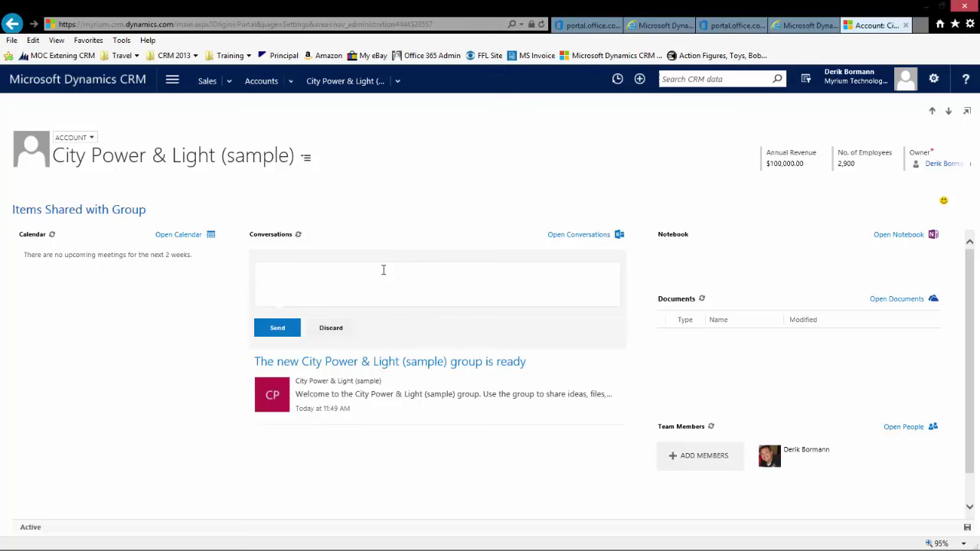
text(We need more info)
click(268, 334)
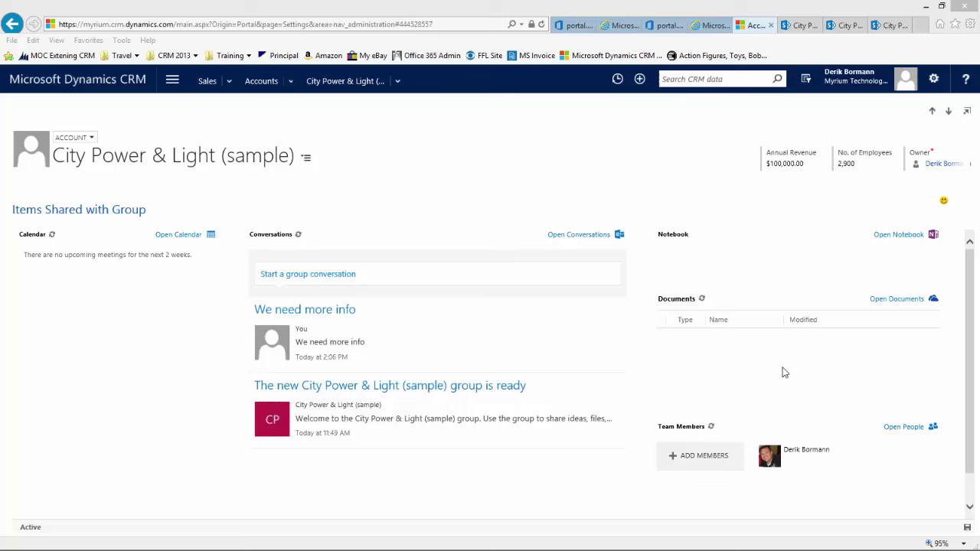
Upload Sample 2 and Order Receipt to the group's document library, then return to CRM
click(935, 300)
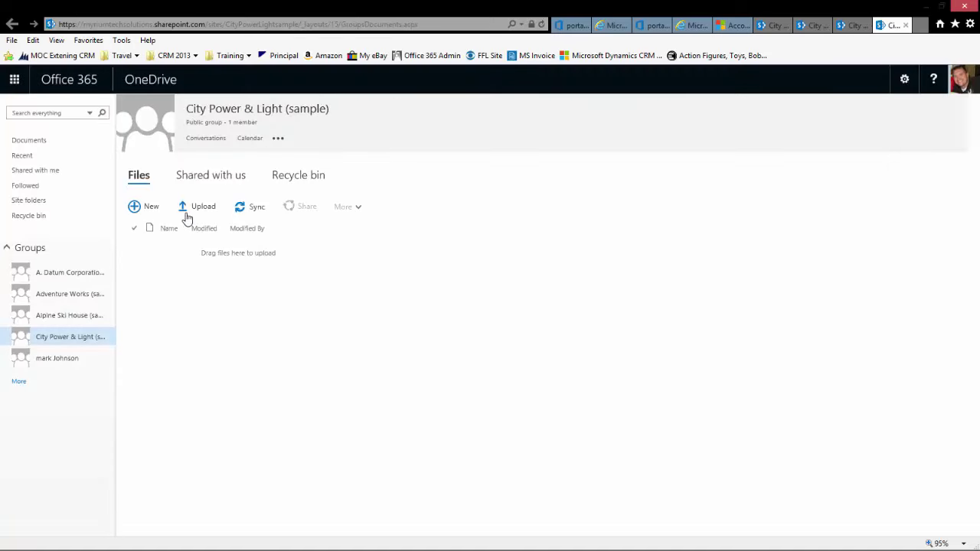
click(187, 217)
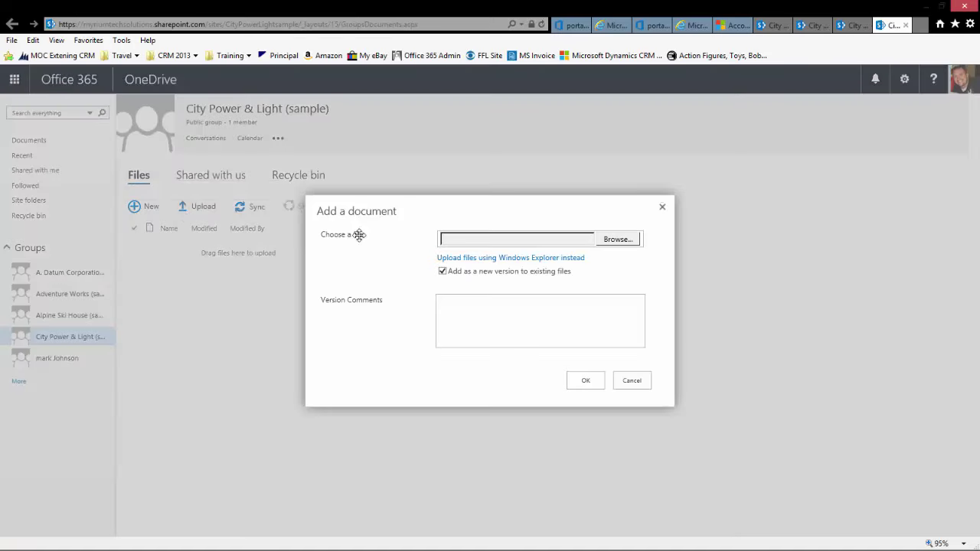
click(634, 239)
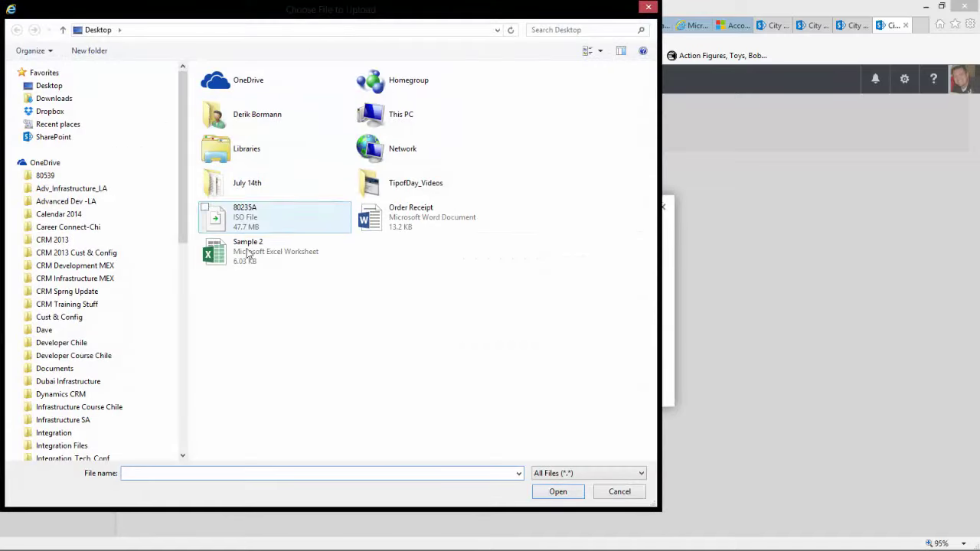
click(247, 264)
ctrl+click(411, 222)
click(564, 494)
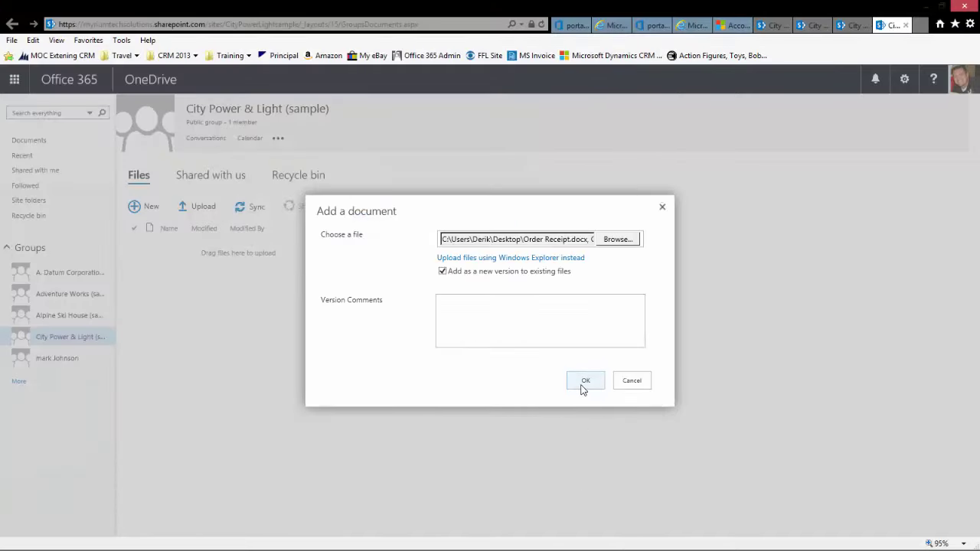
click(585, 382)
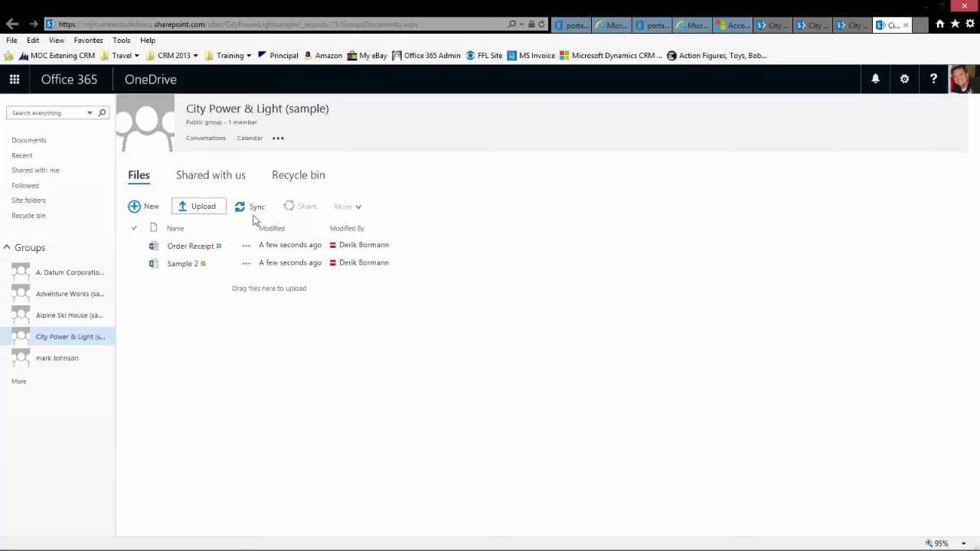
click(733, 25)
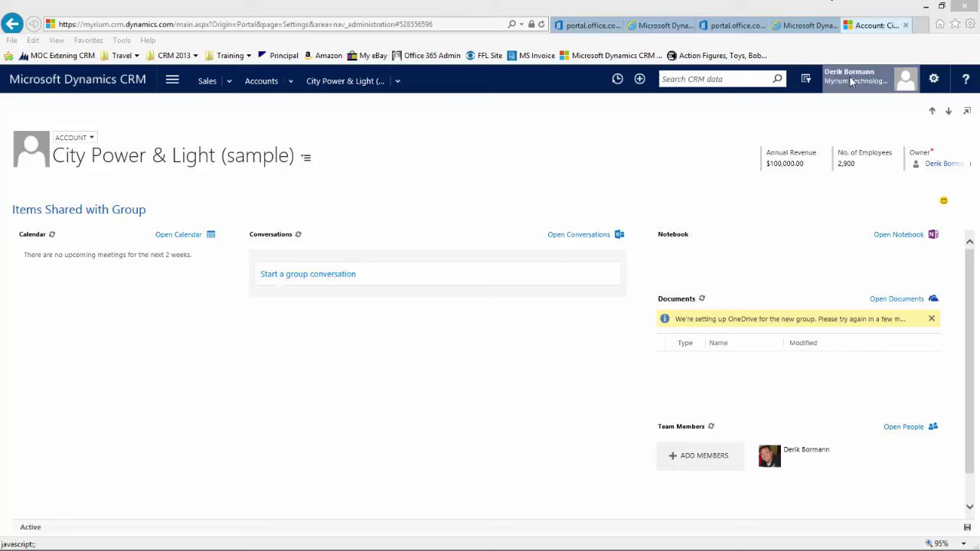
Check the City Power & Light (sample) group's single member in the admin center, then return to Groups
click(735, 30)
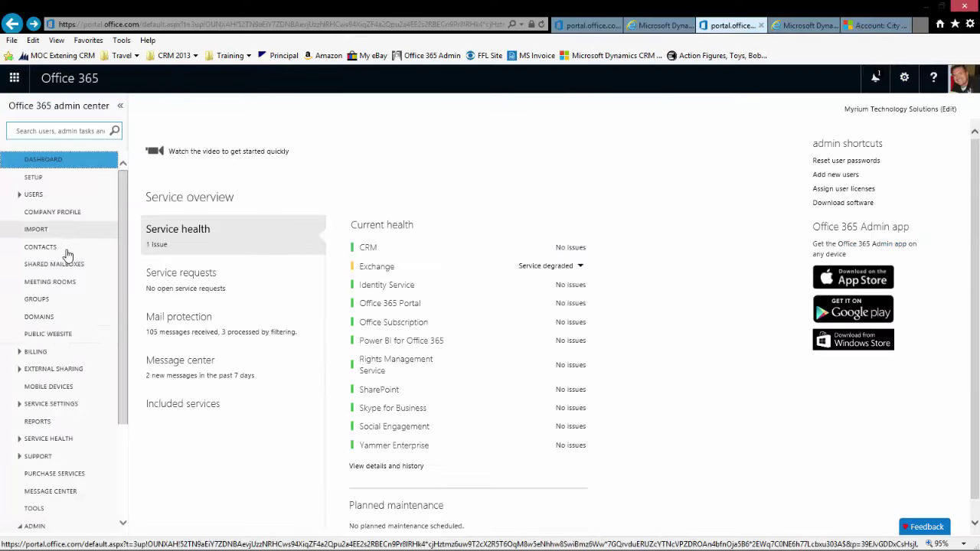
click(58, 302)
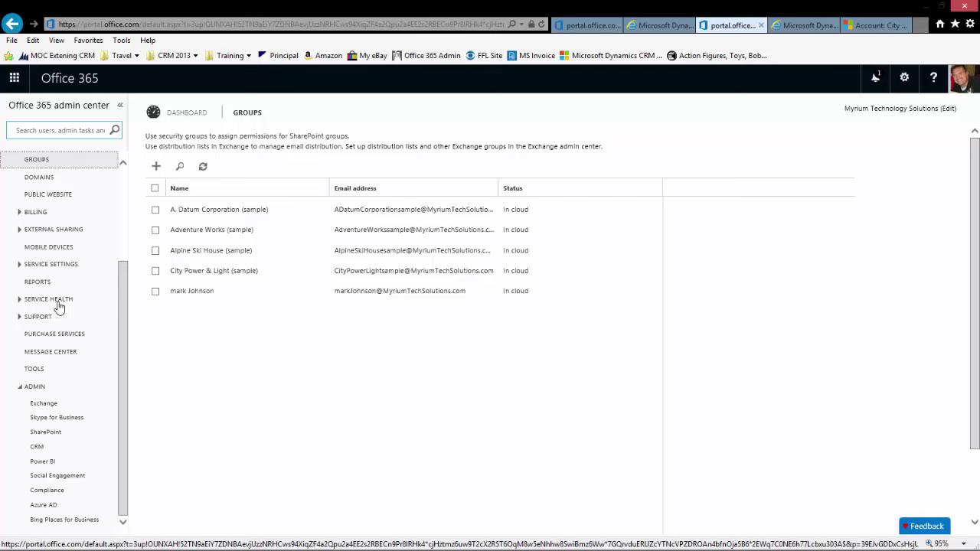
click(224, 272)
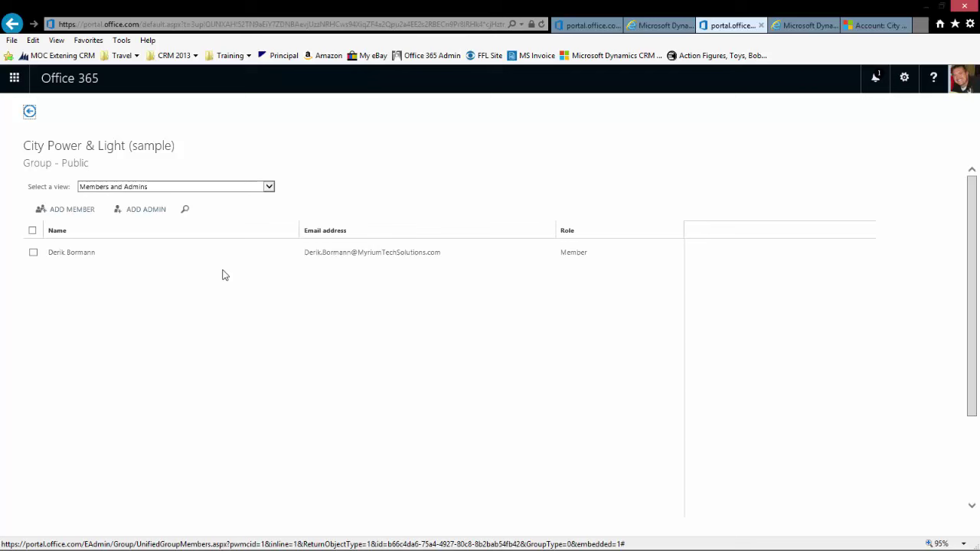
click(129, 259)
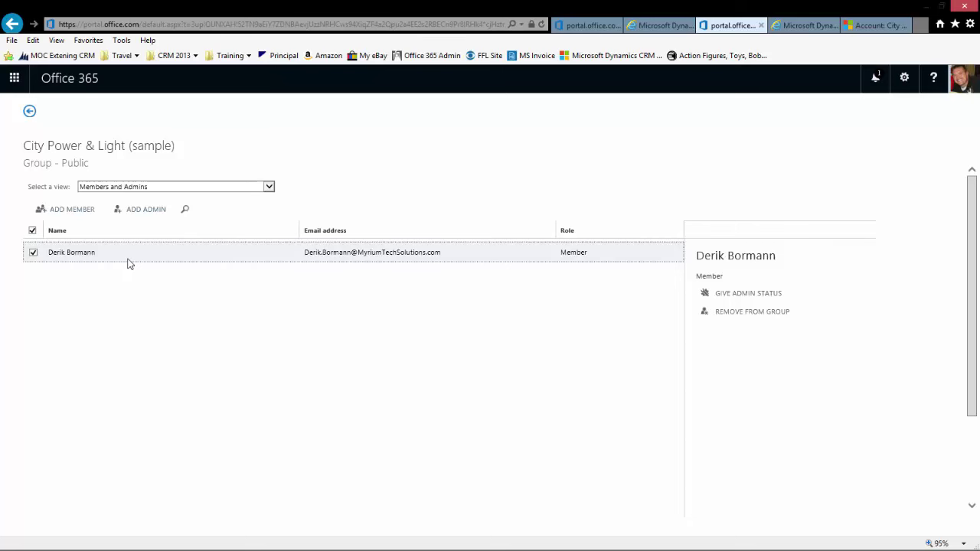
click(33, 116)
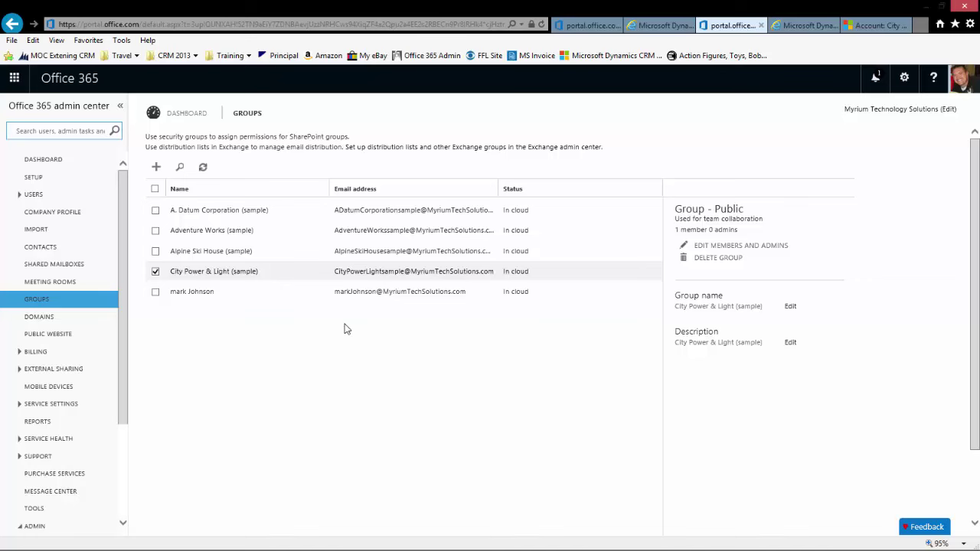
Switch back to the City Power & Light account's group page in CRM
click(873, 25)
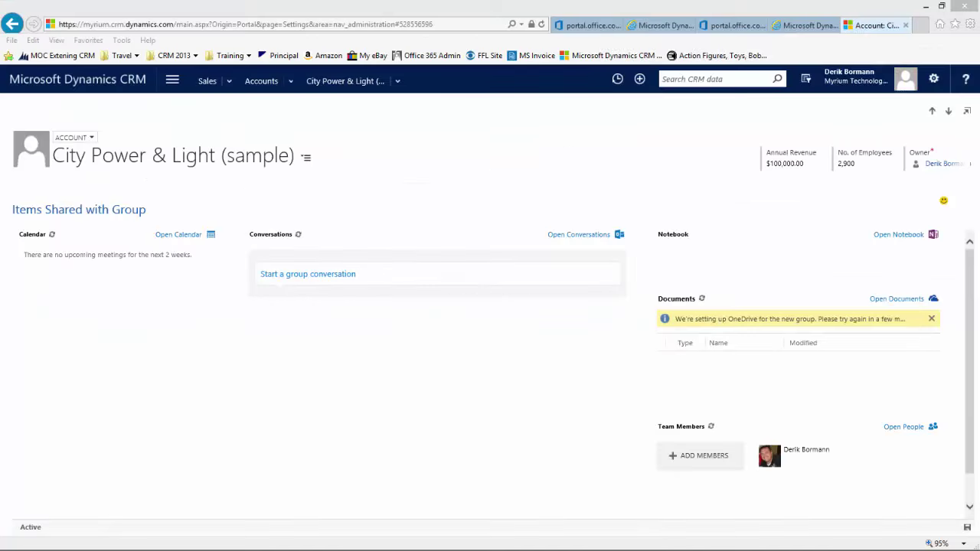